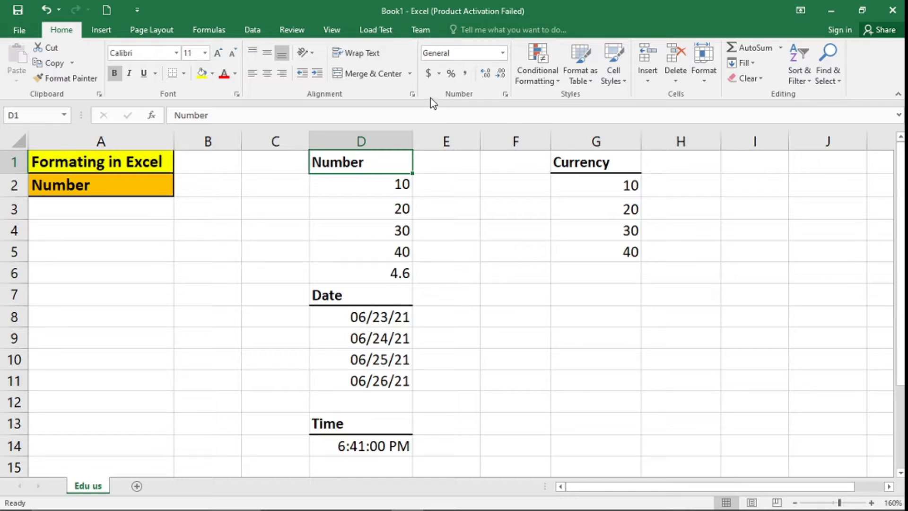
# Open the Format Cells settings for D2:D6 and review the Alignment, Font, Border, Fill, Protection and Number categories
pyautogui.click(387, 188)
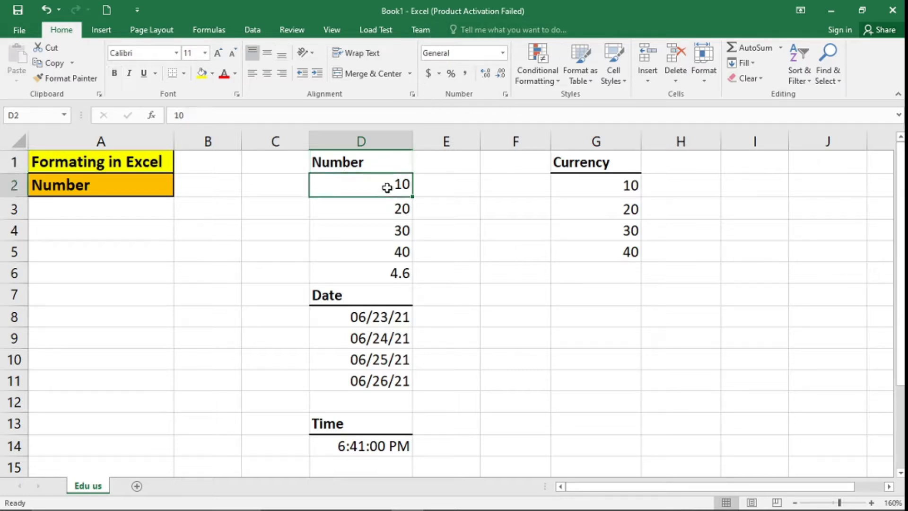
pyautogui.moveTo(387, 188); pyautogui.dragTo(375, 267)
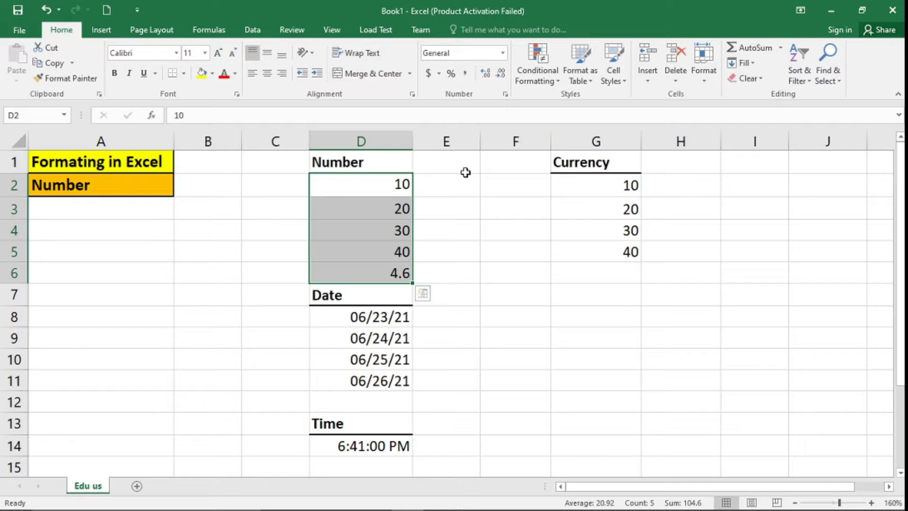
pyautogui.click(508, 94)
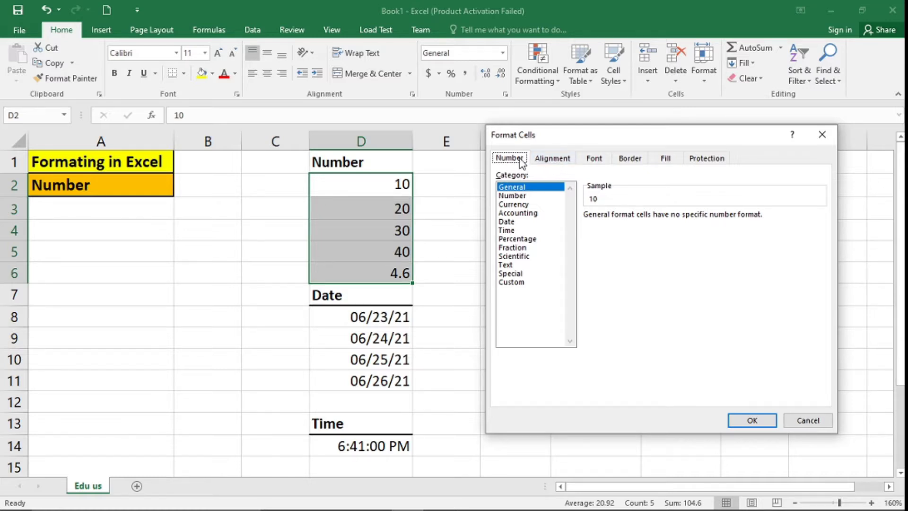
pyautogui.click(552, 161)
pyautogui.click(600, 159)
pyautogui.click(640, 160)
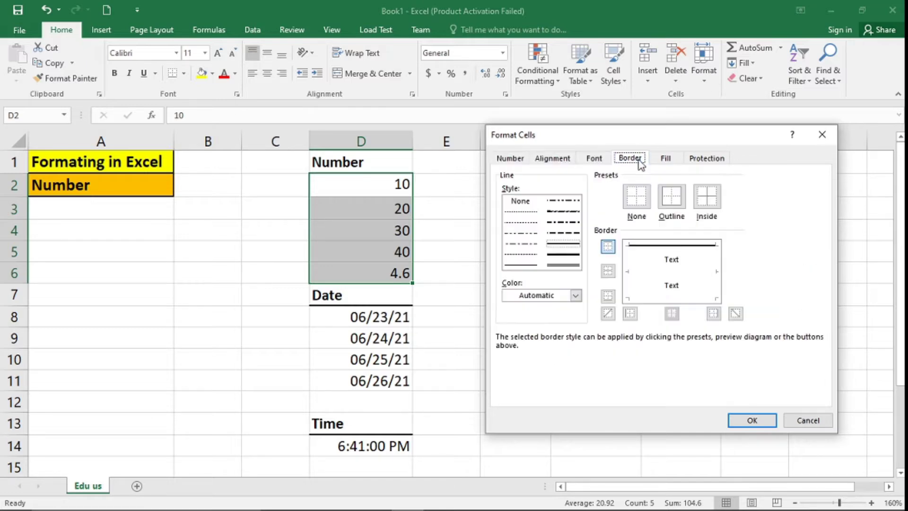
pyautogui.click(676, 160)
pyautogui.click(708, 159)
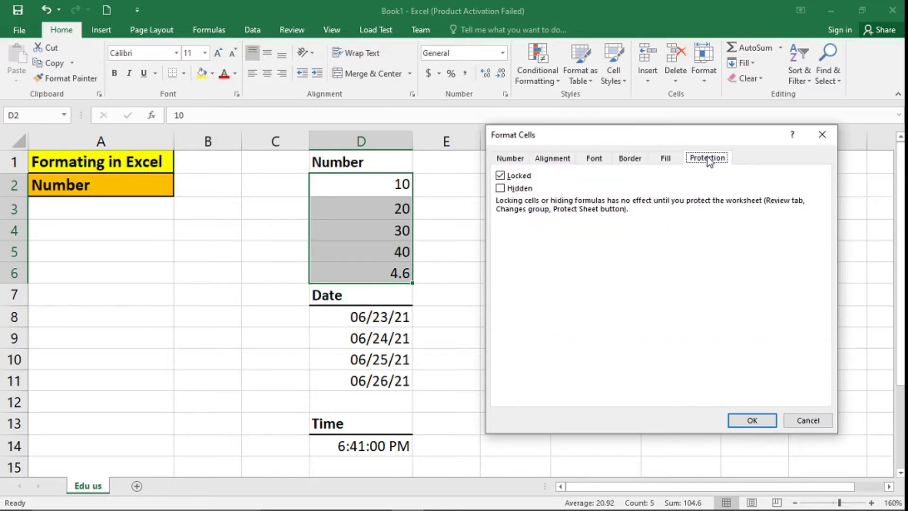
pyautogui.click(517, 160)
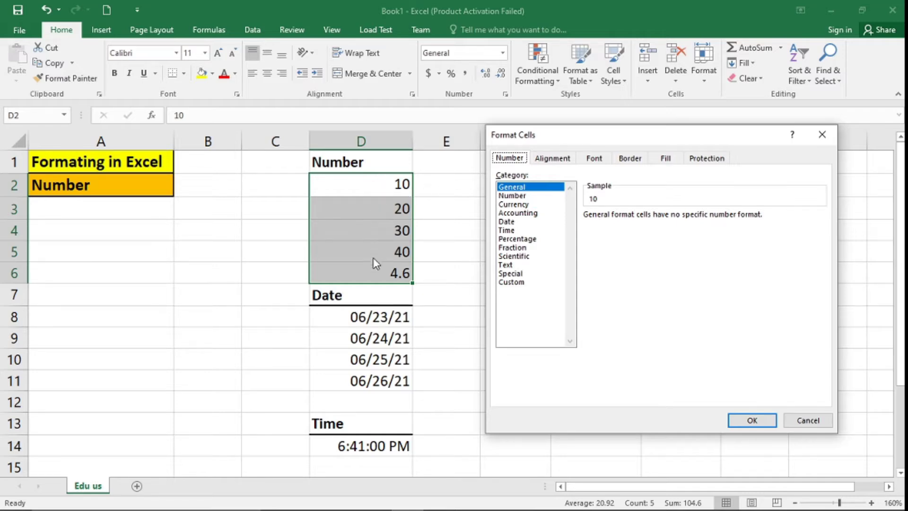
# Format the values in D2:D6 with the Number category and 3 decimal places
pyautogui.click(519, 196)
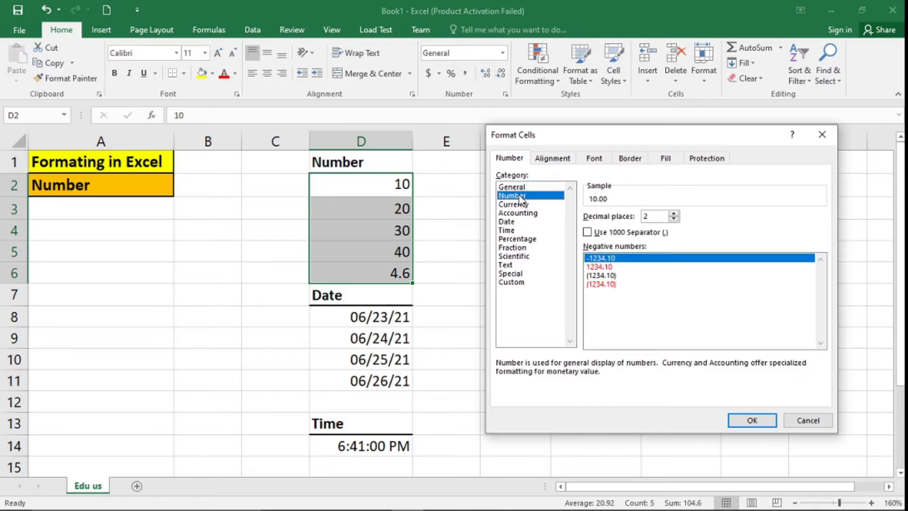
pyautogui.click(674, 213)
pyautogui.click(674, 214)
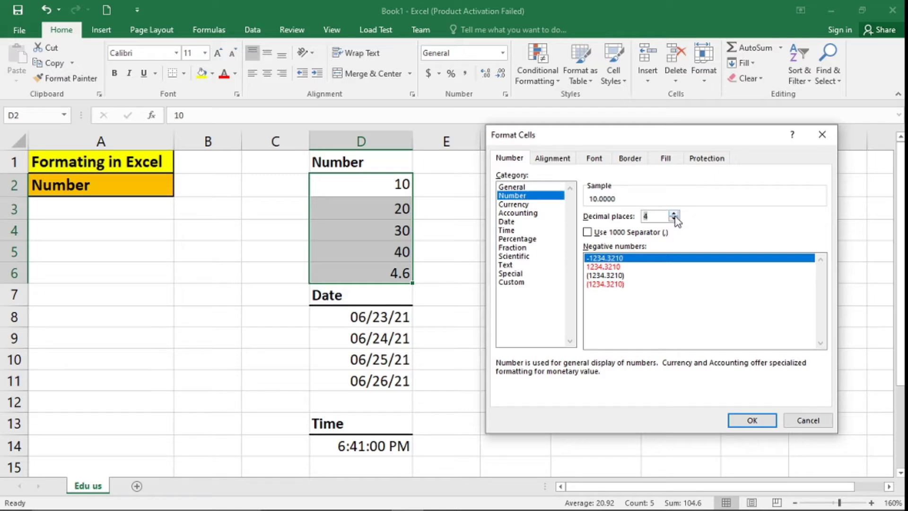
pyautogui.click(675, 219)
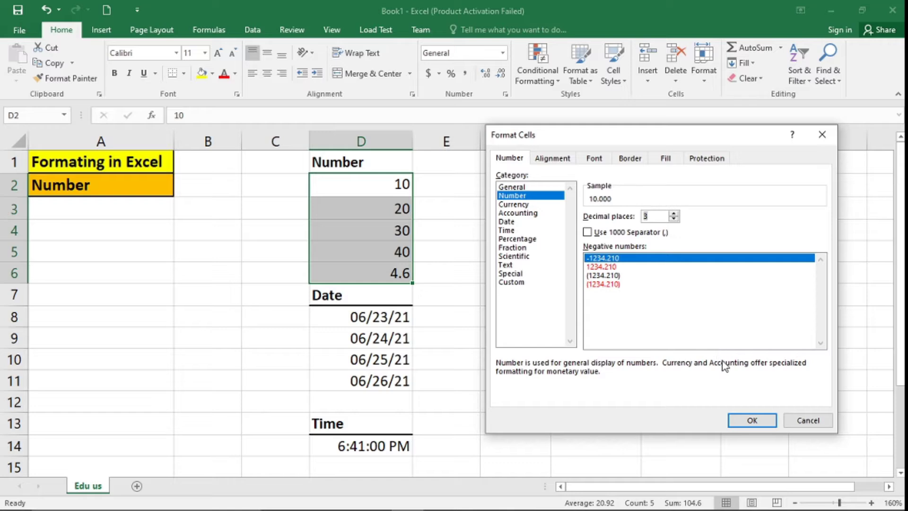
pyautogui.click(751, 419)
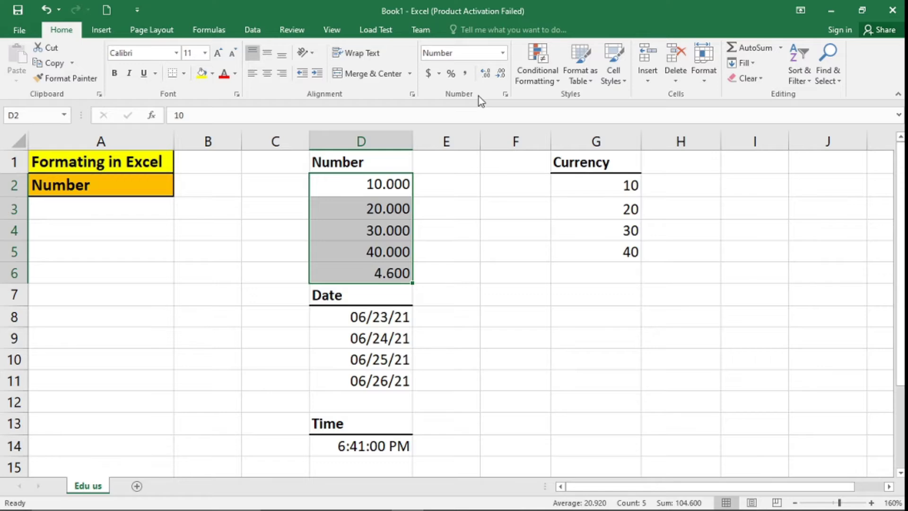
# Decrease and increase the decimals of D2:D6 directly on the sheet, finishing with one decimal place
pyautogui.click(500, 78)
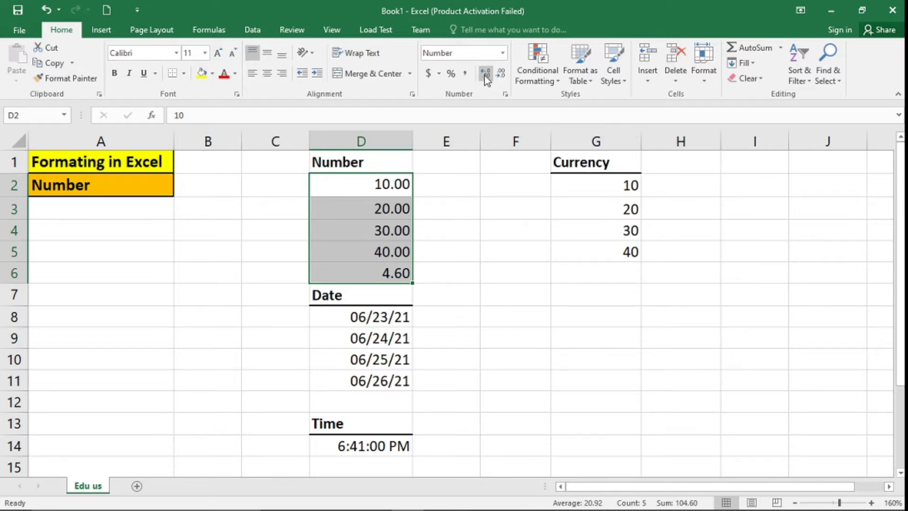
pyautogui.click(486, 77)
pyautogui.click(485, 77)
pyautogui.click(501, 78)
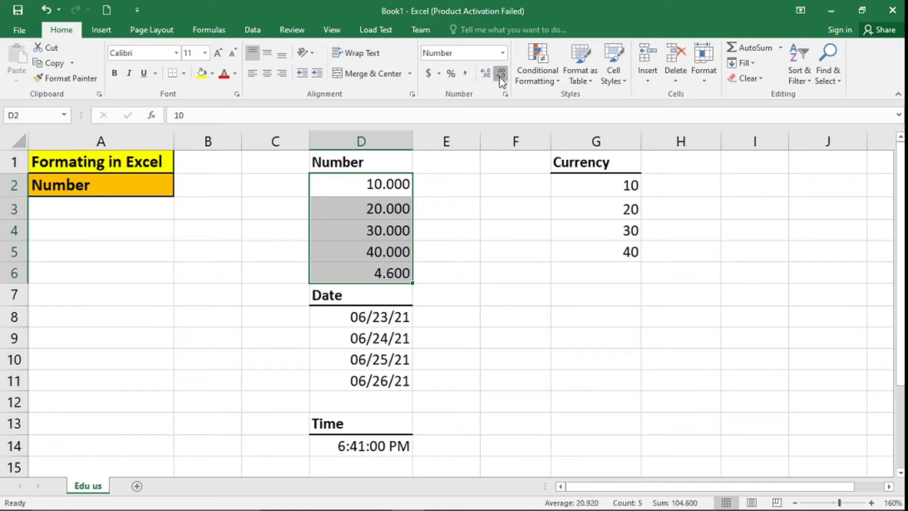
pyautogui.click(501, 77)
pyautogui.click(501, 77)
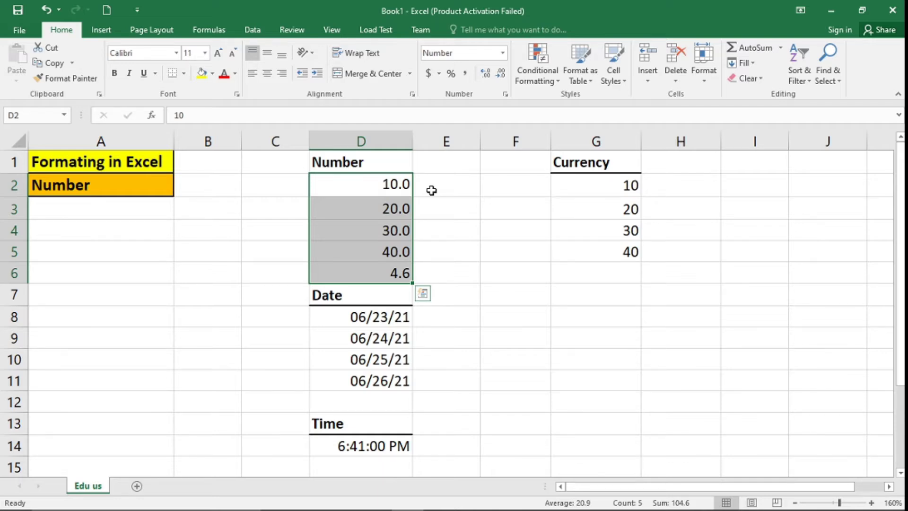
# Set the Number format of D2:D6 to 0 decimal places in the Format Cells dialog
pyautogui.hotkey('ctrl', '1')
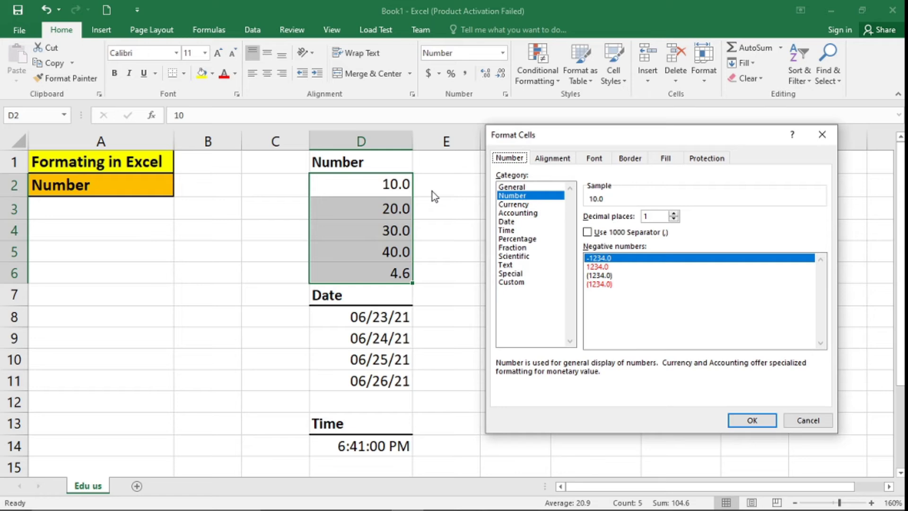
pyautogui.click(673, 219)
pyautogui.click(751, 421)
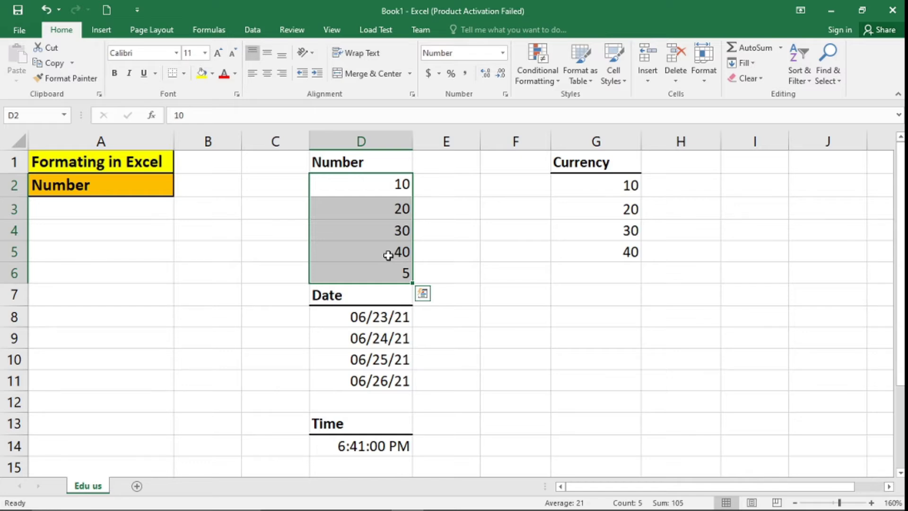
# Reopen the Format Cells dialog for D2:D6 and close it without making changes
pyautogui.rightClick(388, 255)
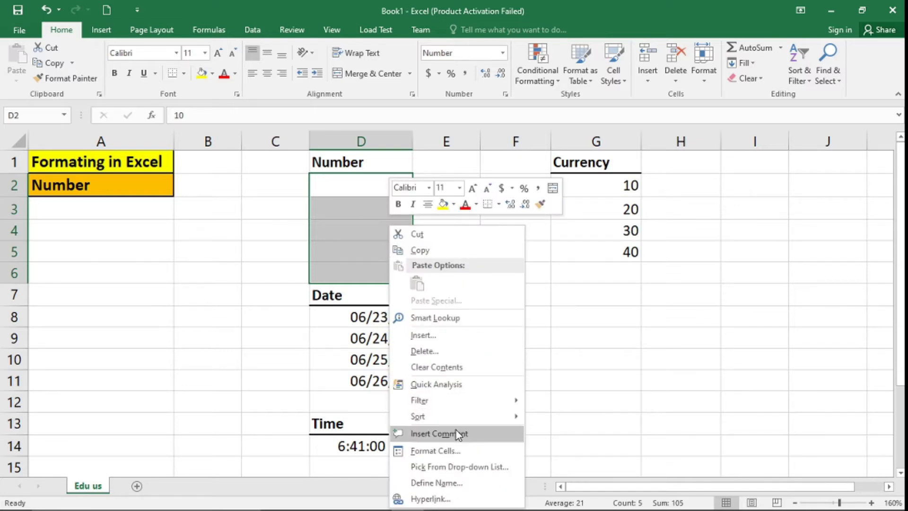
pyautogui.click(458, 452)
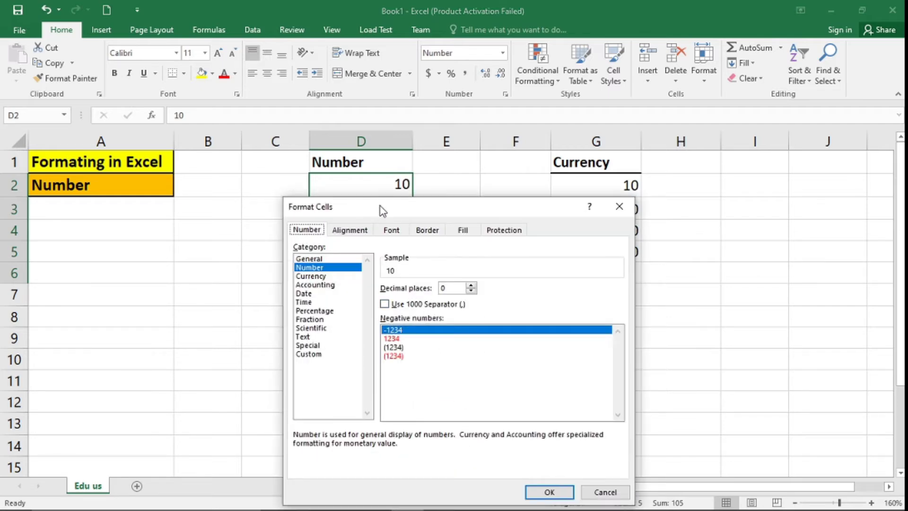
pyautogui.moveTo(379, 206); pyautogui.dragTo(417, 144)
pyautogui.click(656, 144)
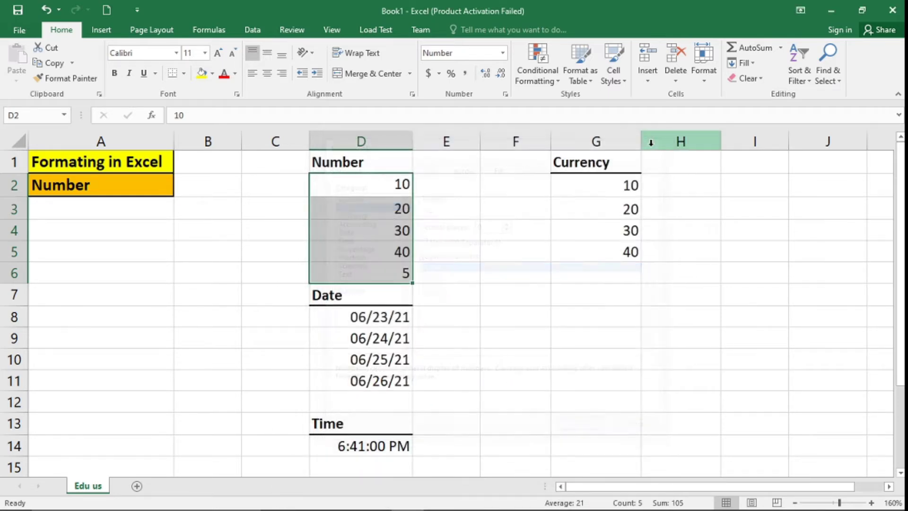
# Format the dates in D8:D11 with the second 14-Mar-12 date type, so they read like 23-Jun-21
pyautogui.click(367, 288)
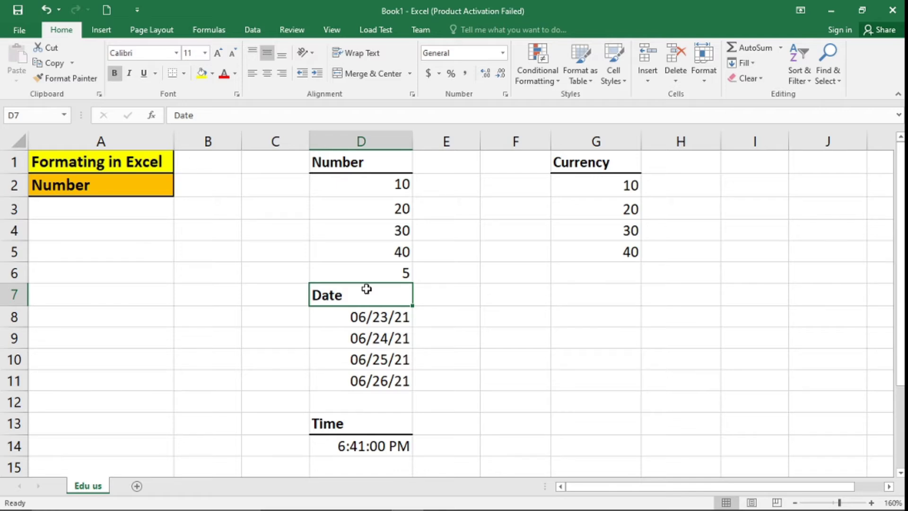
pyautogui.press('Down')
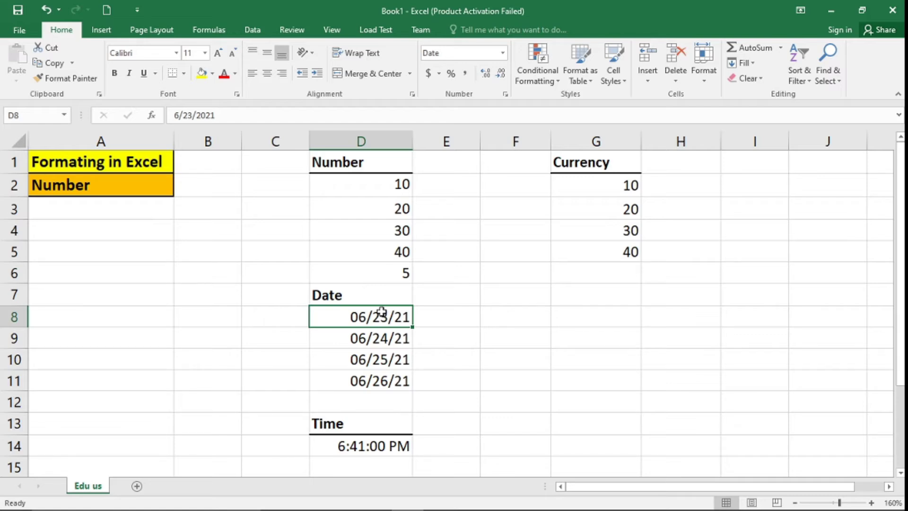
pyautogui.moveTo(377, 317); pyautogui.dragTo(389, 379)
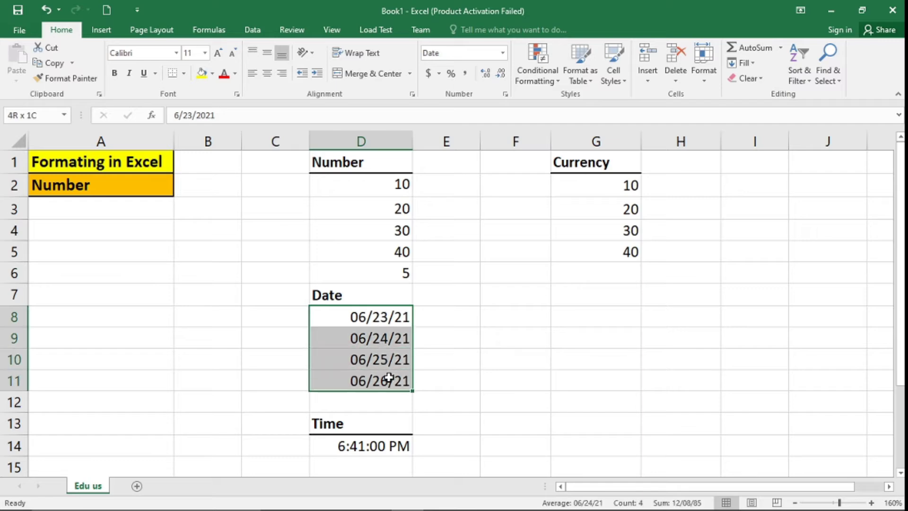
pyautogui.click(505, 94)
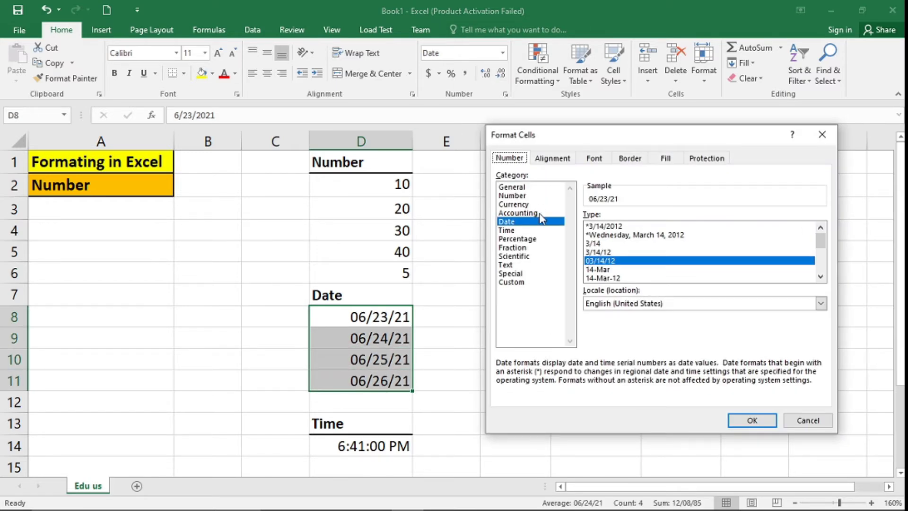
pyautogui.click(821, 276)
pyautogui.click(821, 277)
pyautogui.click(820, 277)
pyautogui.click(821, 277)
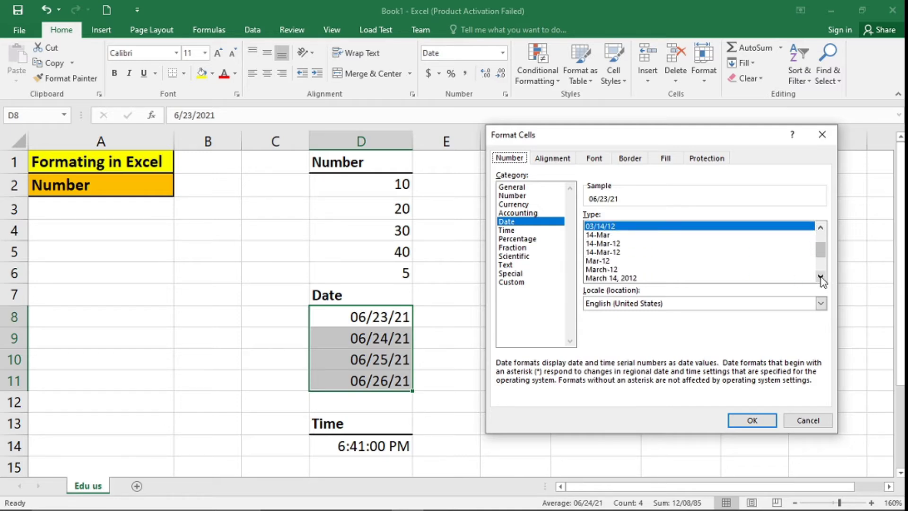
pyautogui.click(821, 277)
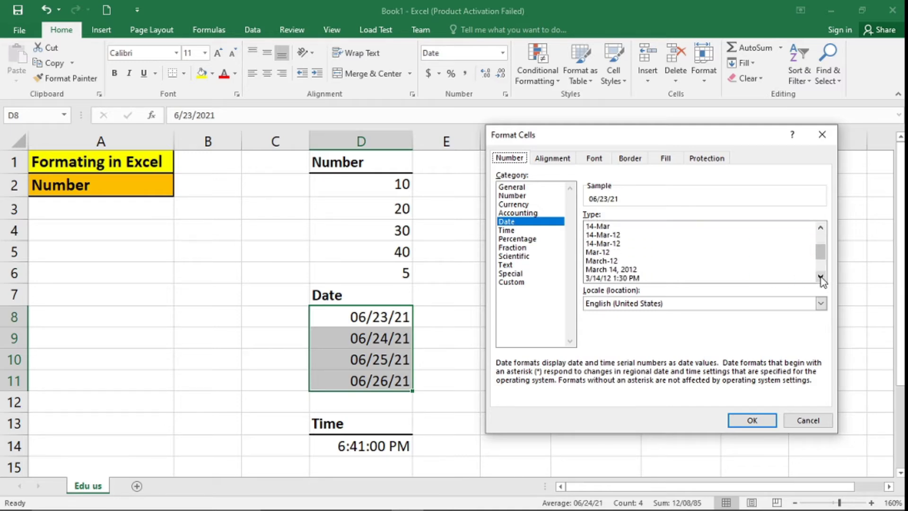
pyautogui.click(606, 245)
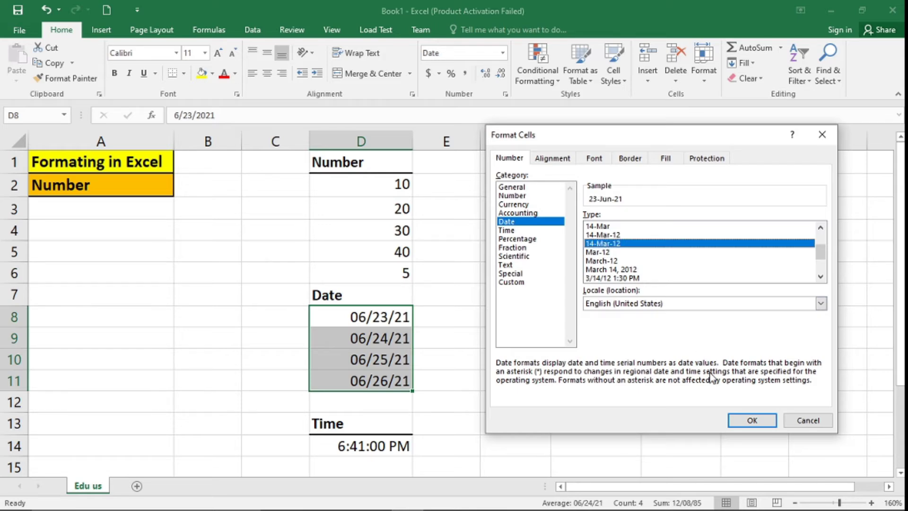
pyautogui.click(753, 421)
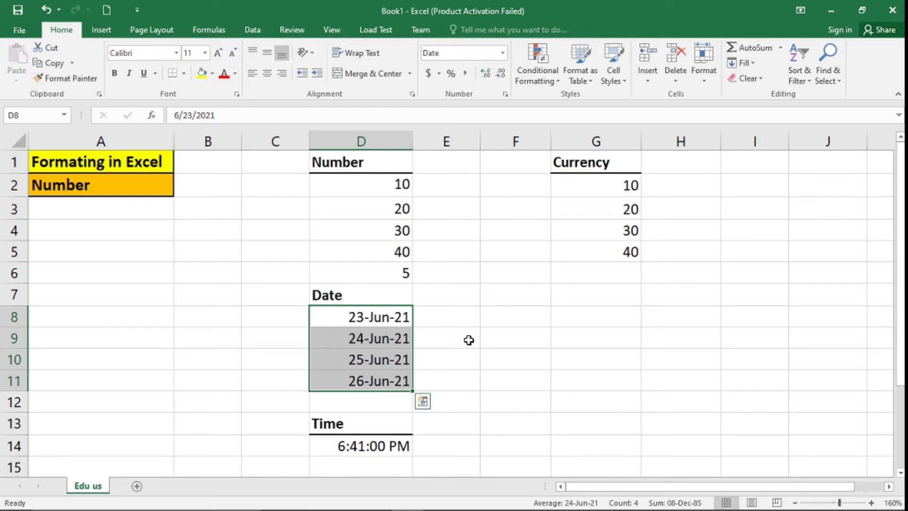
# Insert the current date in cell F9 and widen column F enough to show it in full
pyautogui.click(489, 339)
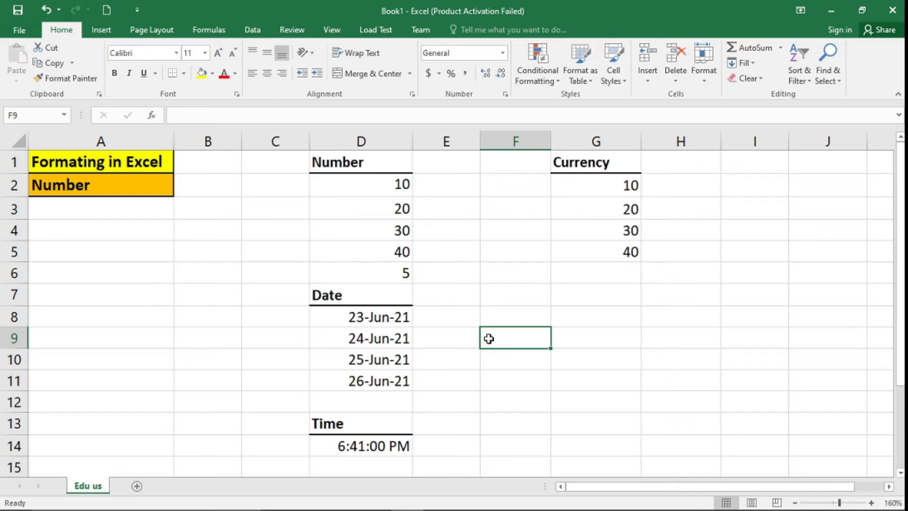
pyautogui.hotkey('ctrl', ';')
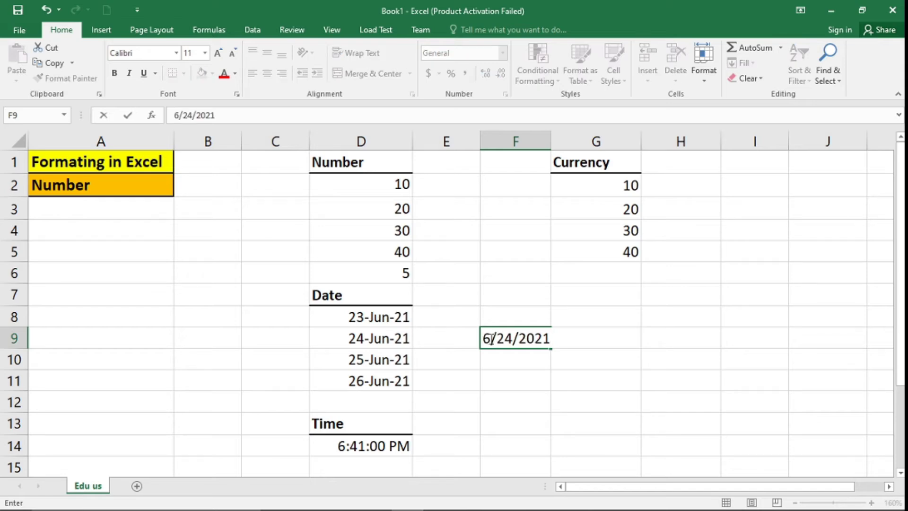
pyautogui.press('Return')
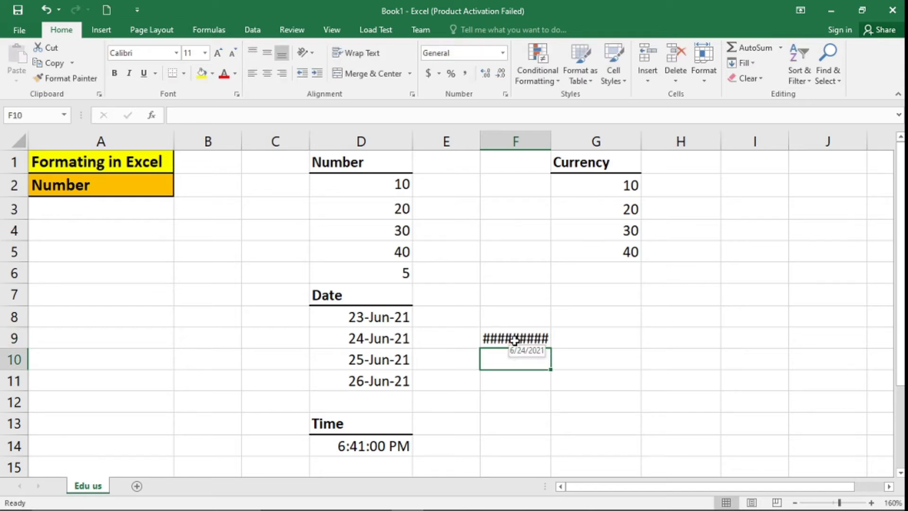
pyautogui.click(521, 331)
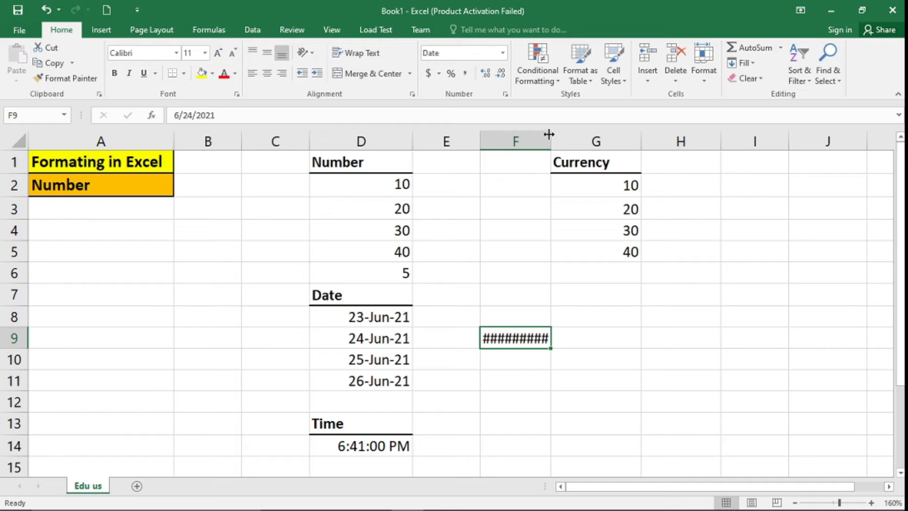
pyautogui.moveTo(549, 135); pyautogui.dragTo(572, 138)
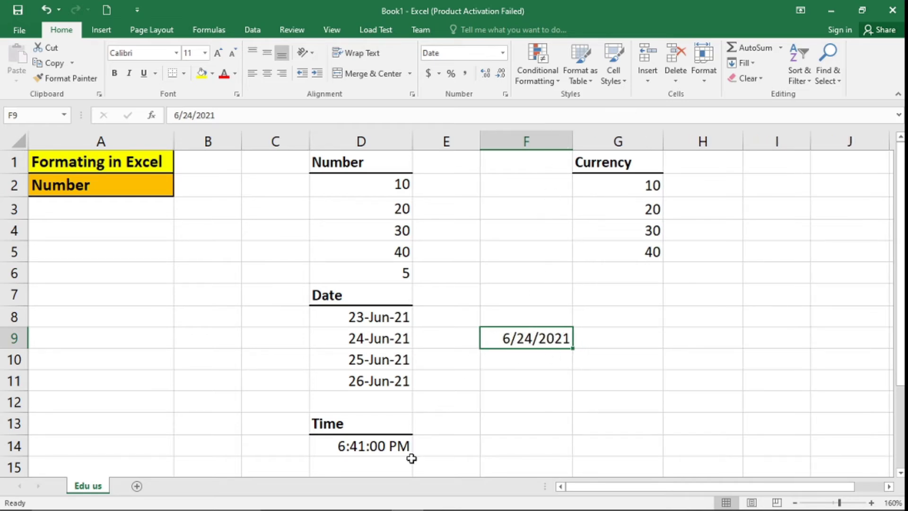
# Format the time in D14 with the 1:30 PM time type so it shows only hours and minutes
pyautogui.click(342, 430)
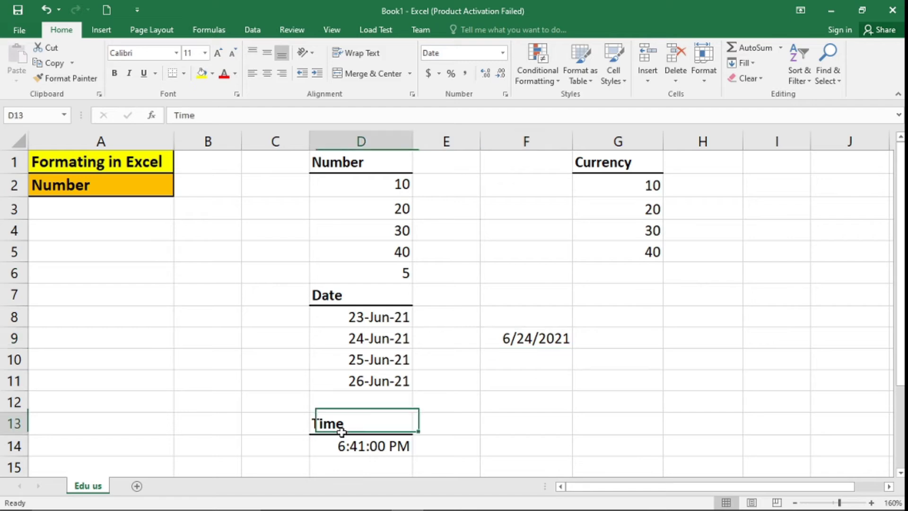
pyautogui.click(360, 446)
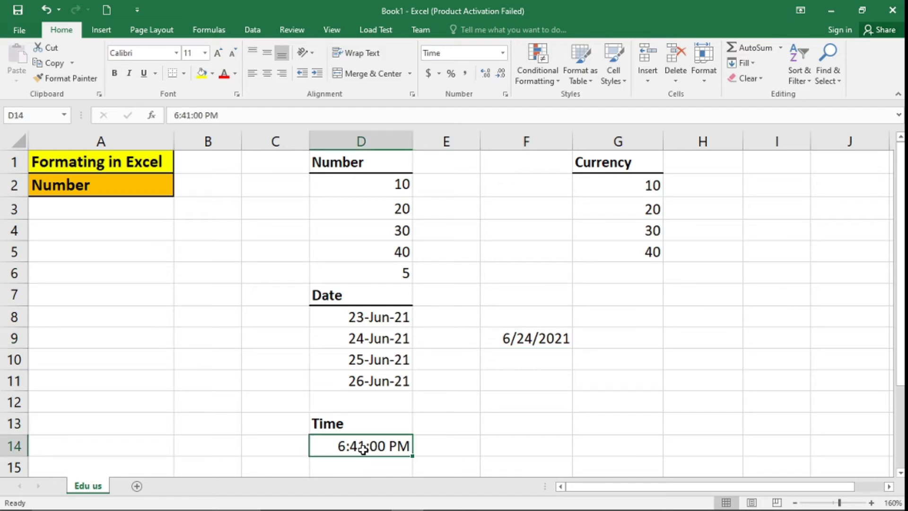
pyautogui.click(505, 95)
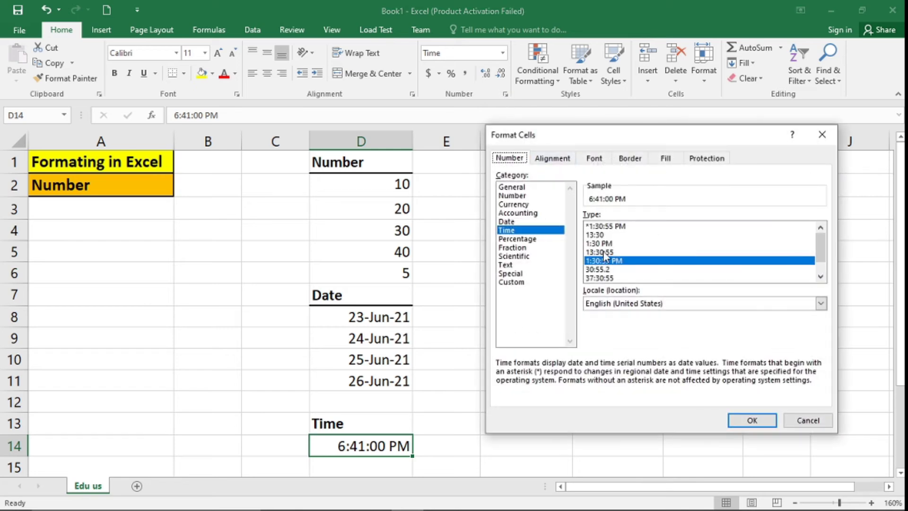
pyautogui.click(820, 277)
pyautogui.click(821, 277)
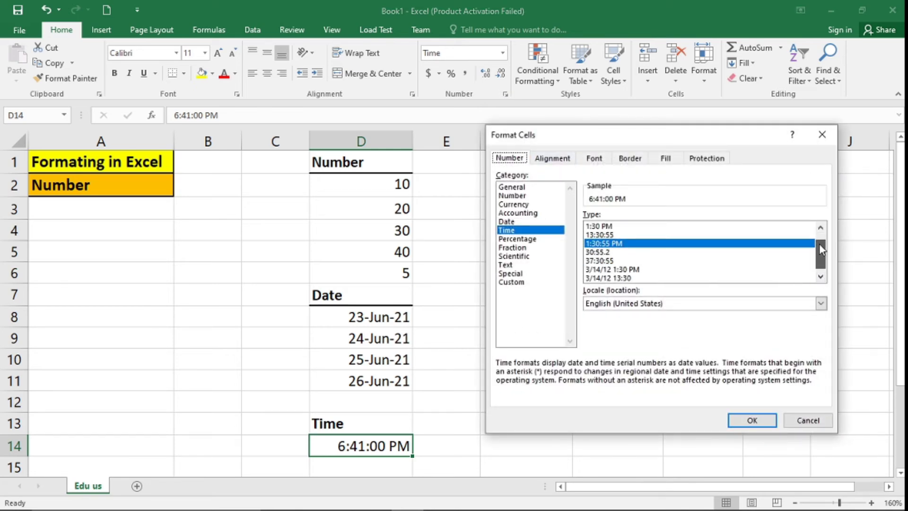
pyautogui.moveTo(820, 245); pyautogui.dragTo(820, 242)
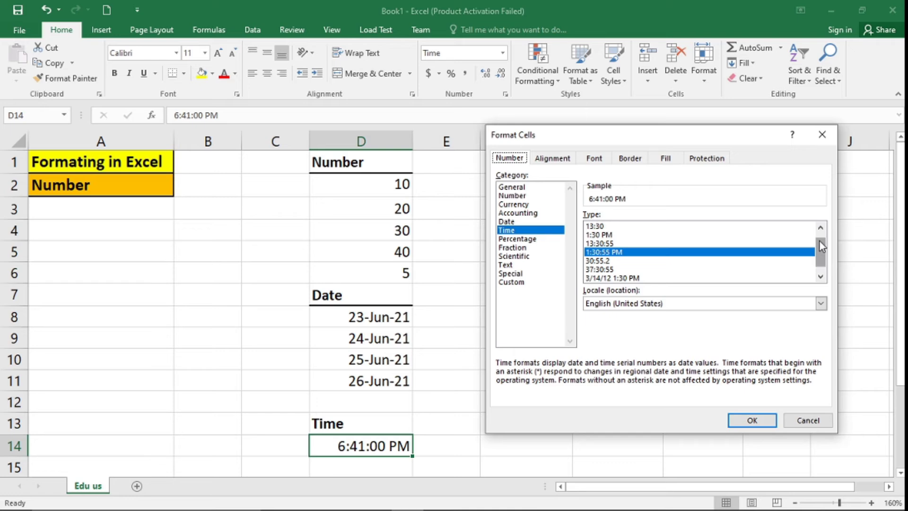
pyautogui.click(598, 235)
pyautogui.click(751, 420)
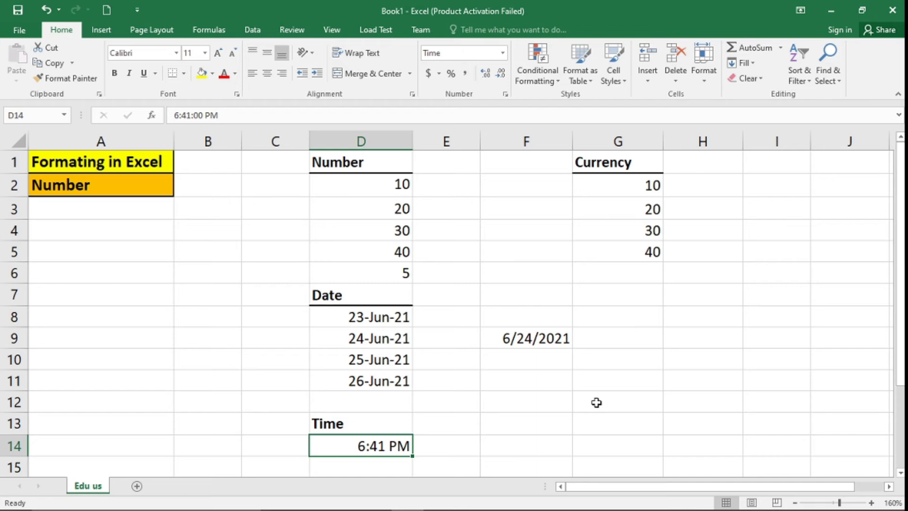
# Insert the current time in cell F14
pyautogui.click(499, 441)
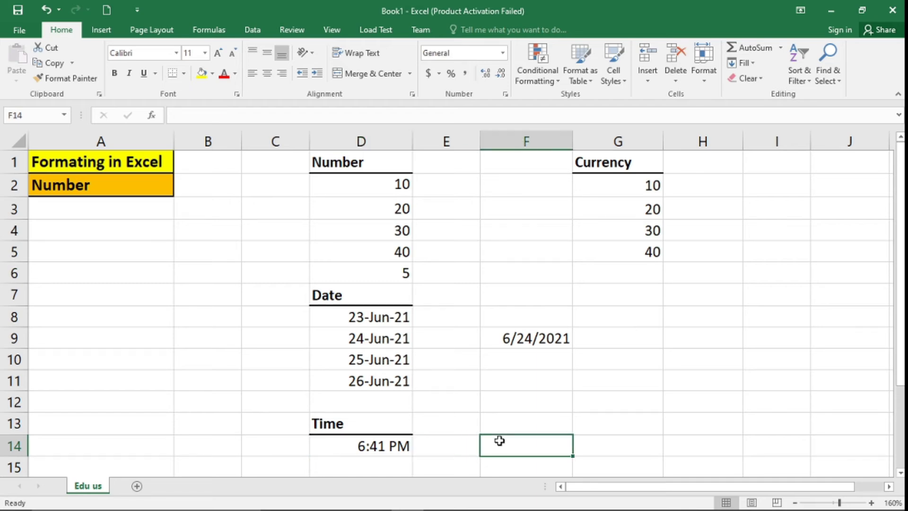
pyautogui.click(505, 94)
pyautogui.click(512, 282)
pyautogui.hotkey('ctrl', 'shift', ';')
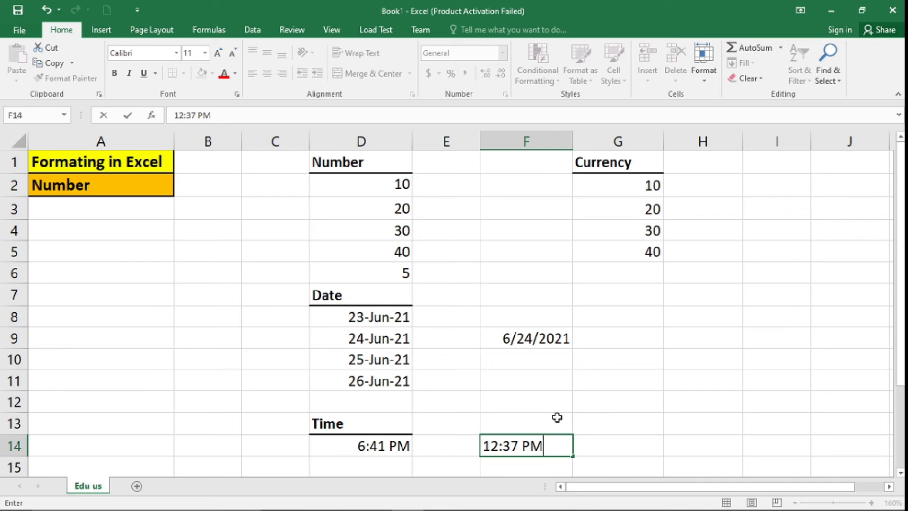
pyautogui.press('Return')
# Format the values in G2:G5 as Currency with the $ symbol and 2 decimal places in the Format Cells dialog
pyautogui.click(618, 192)
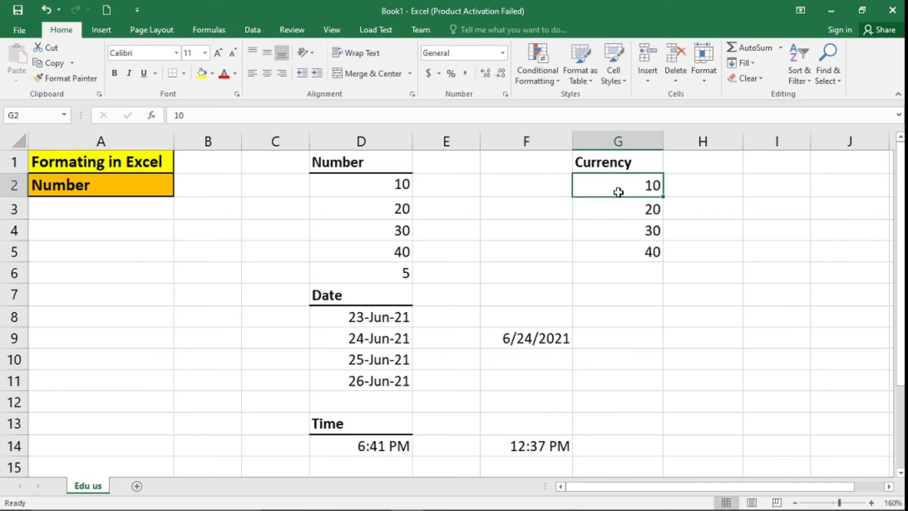
pyautogui.moveTo(618, 192); pyautogui.dragTo(632, 248)
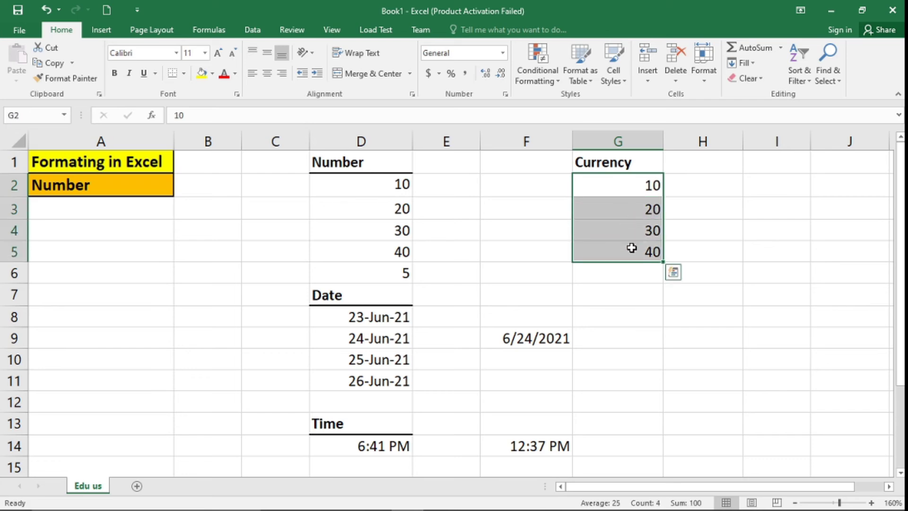
pyautogui.click(506, 95)
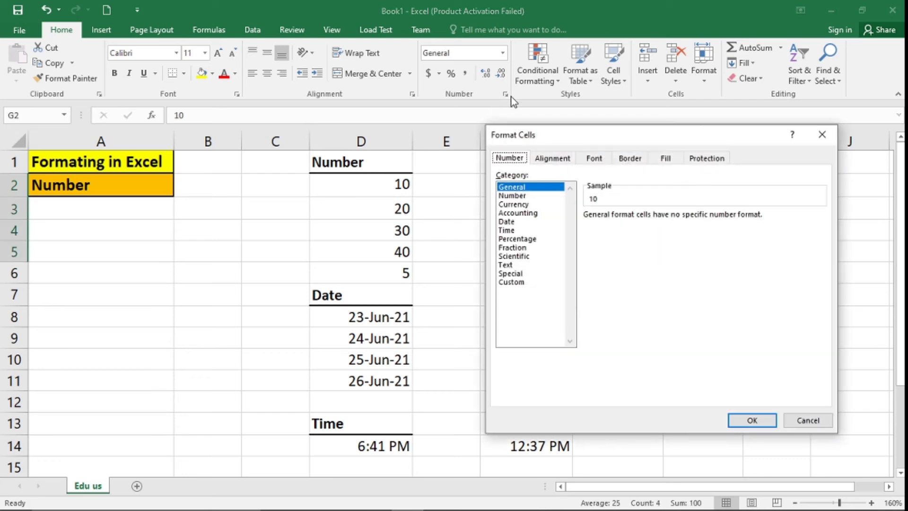
pyautogui.moveTo(593, 139); pyautogui.dragTo(325, 118)
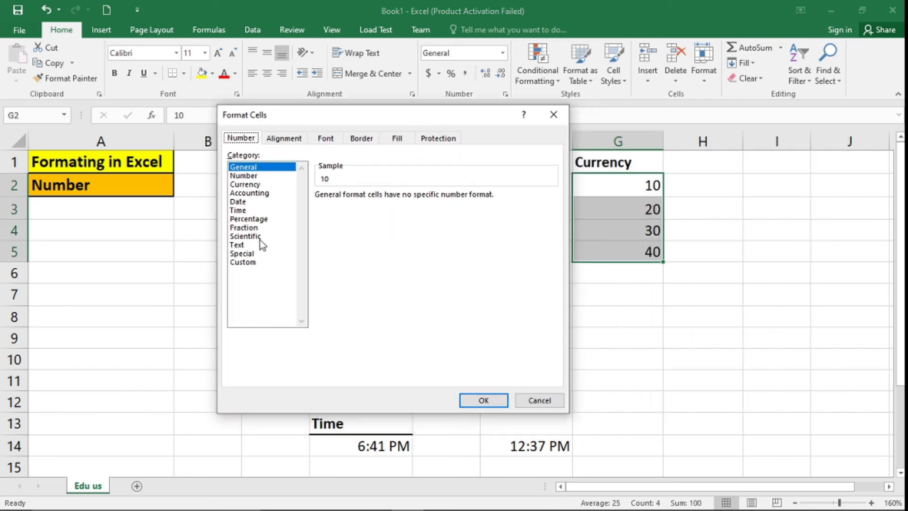
pyautogui.click(247, 183)
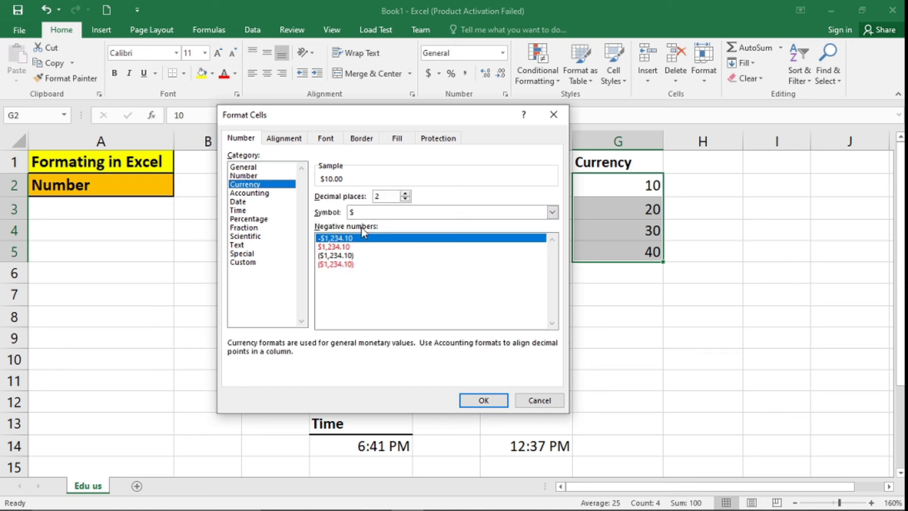
pyautogui.click(552, 213)
pyautogui.moveTo(552, 239)
pyautogui.mouseDown()
pyautogui.moveTo(554, 251)
pyautogui.moveTo(553, 226)
pyautogui.mouseUp()
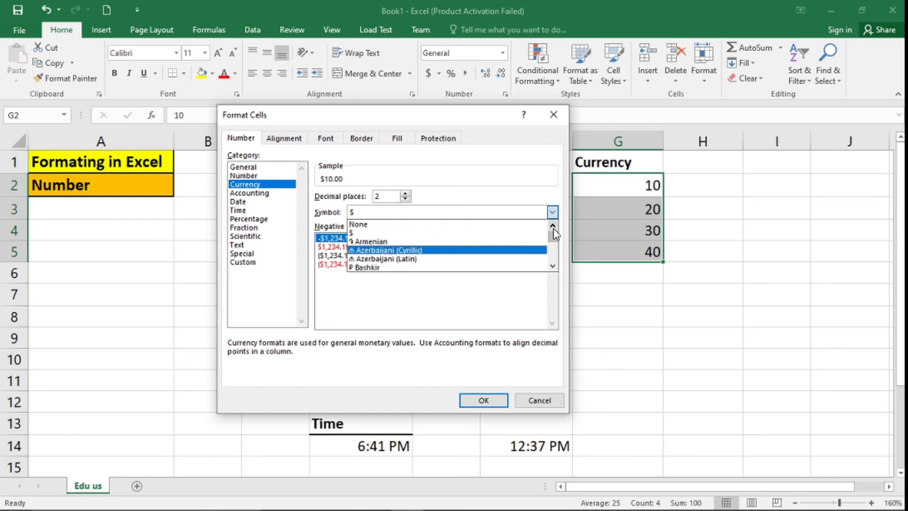
pyautogui.click(410, 233)
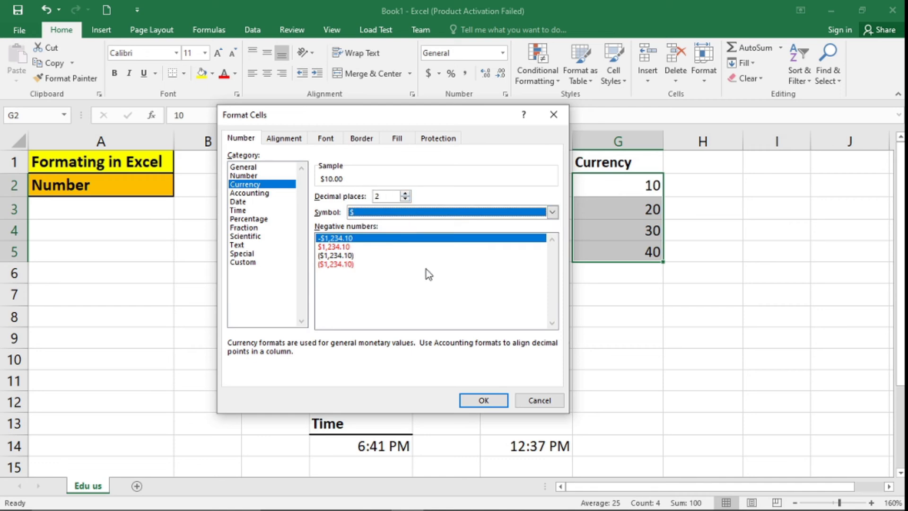
pyautogui.click(483, 400)
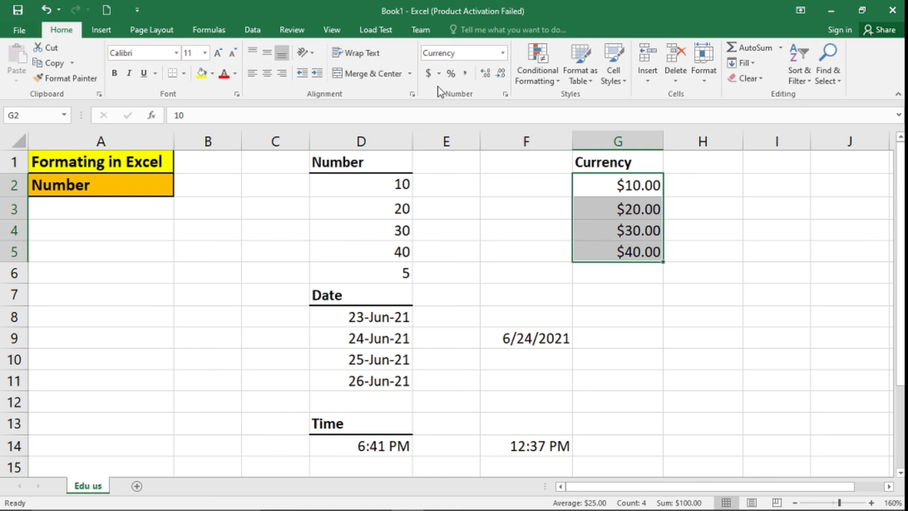
pyautogui.click(439, 75)
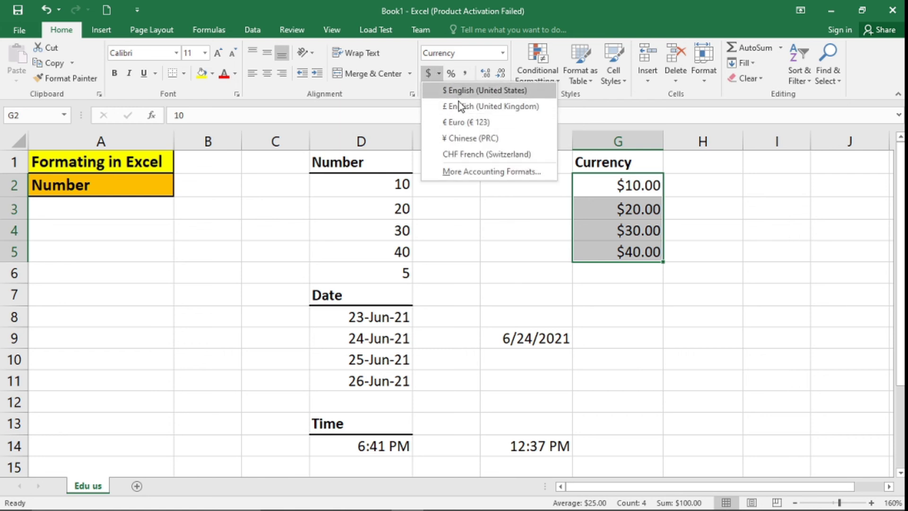
pyautogui.click(438, 73)
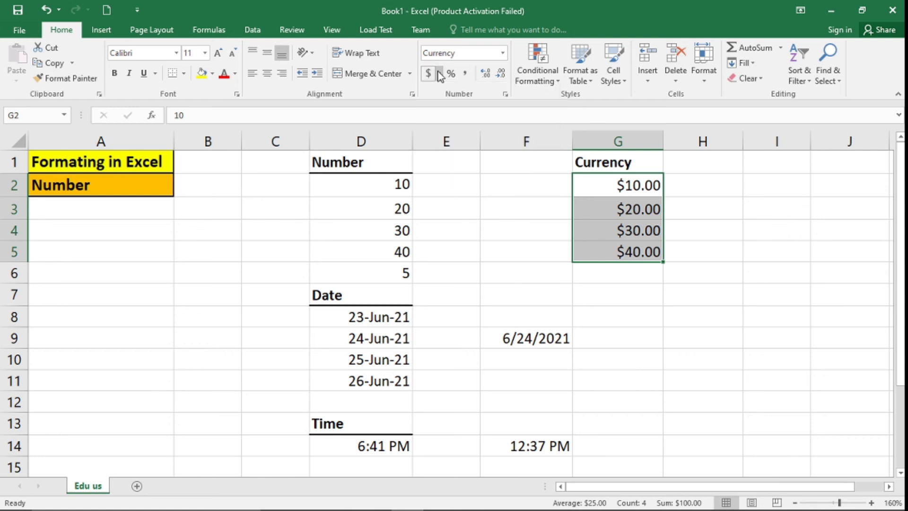
pyautogui.click(641, 207)
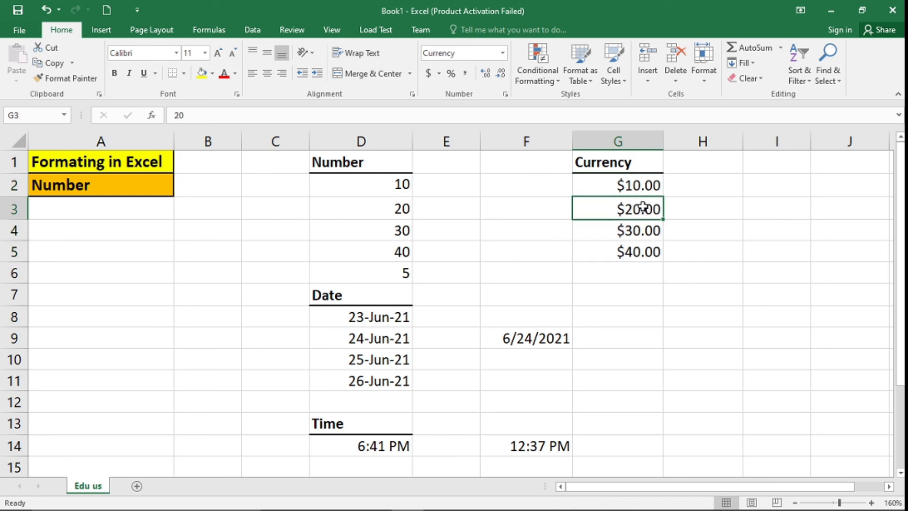
pyautogui.click(615, 185)
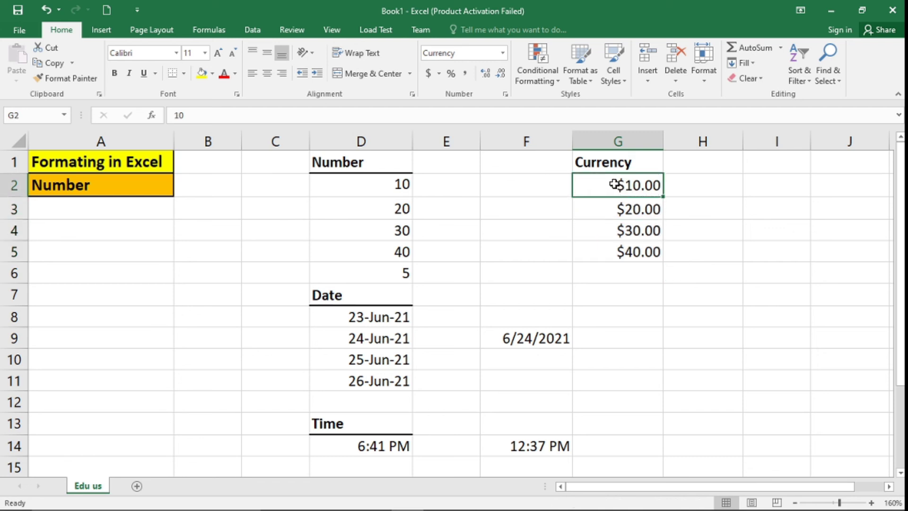